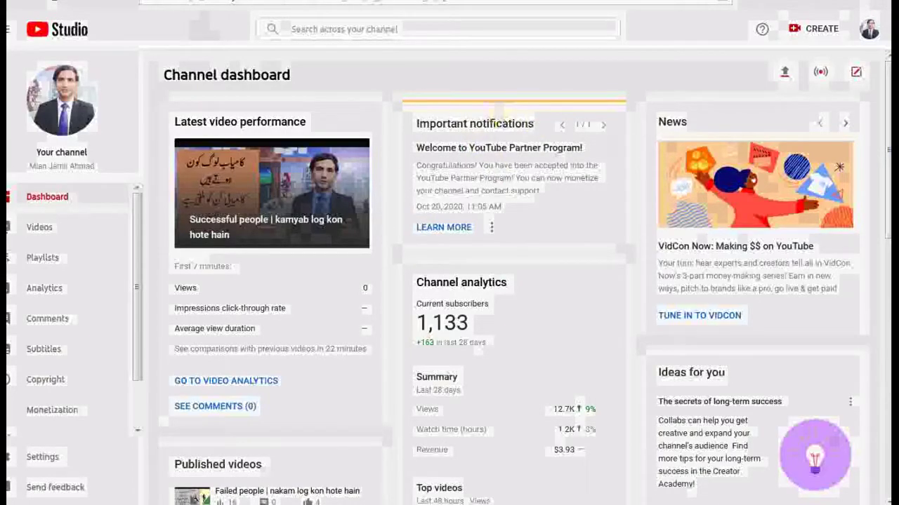
Open the Channel videos list showing each upload's monetization status
left_click(47, 223)
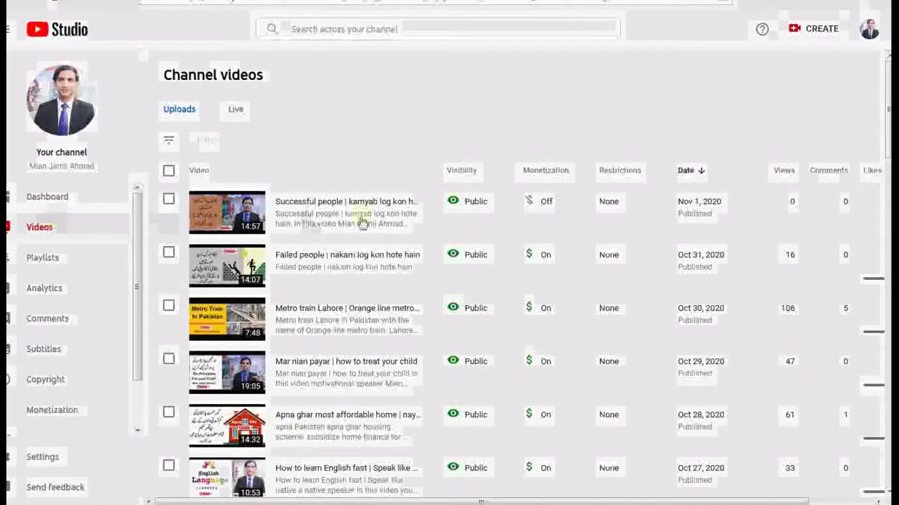
mouse_move(354, 215)
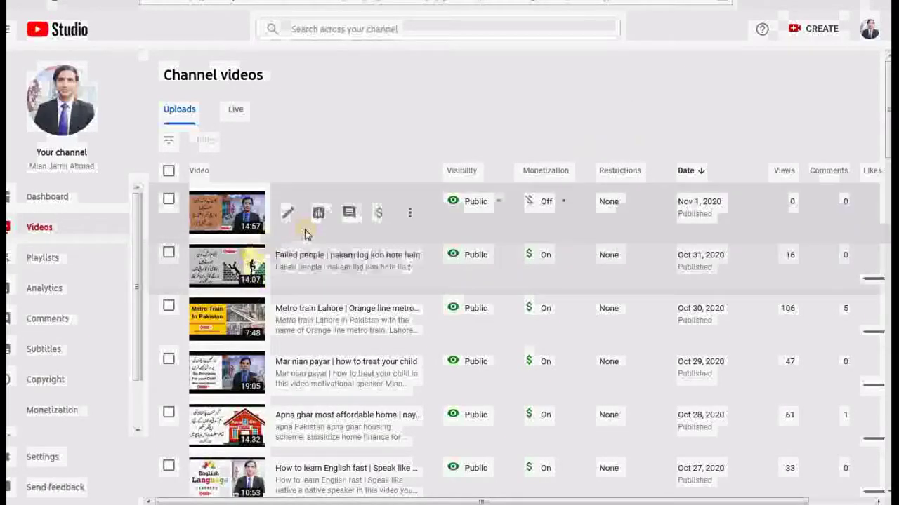
Open the details of 'Successful people | kamyab log kon hote hain' and look through the page
left_click(237, 205)
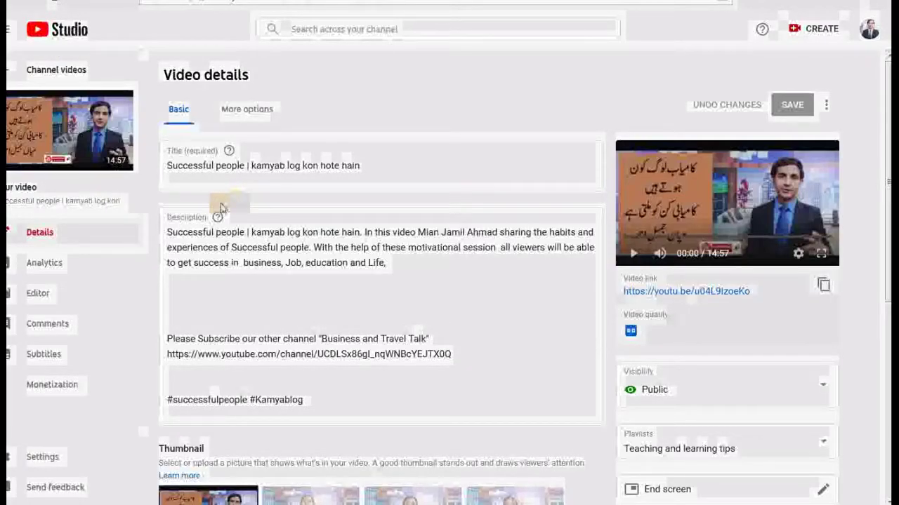
scroll(756, 420, "down", 5)
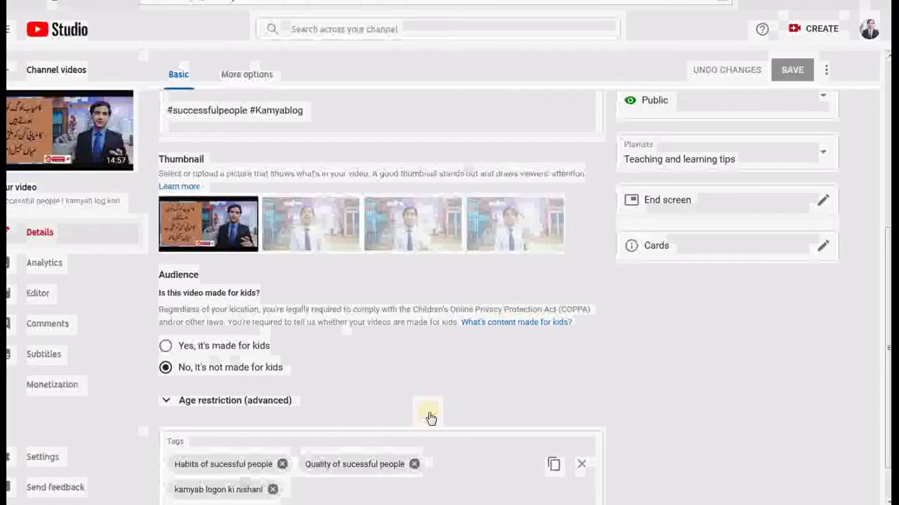
scroll(487, 407, "up", 4)
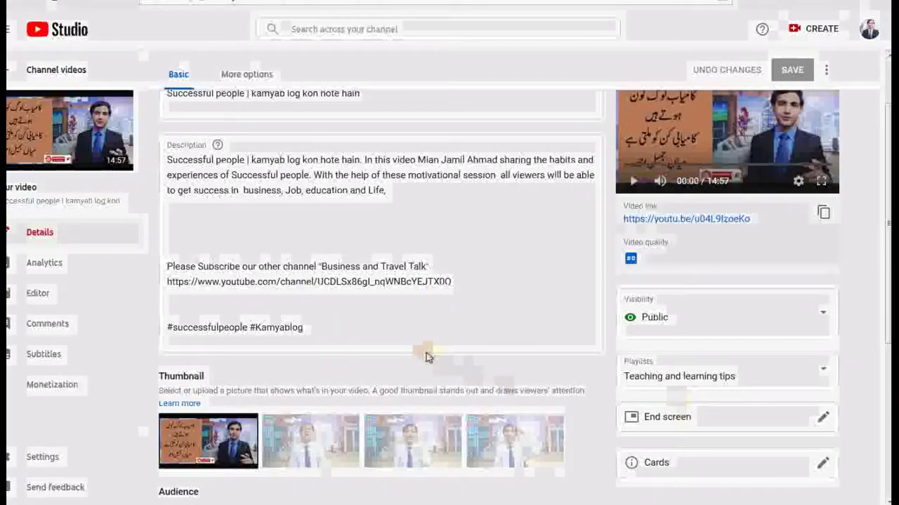
scroll(424, 358, "down", 3)
scroll(421, 365, "up", 4)
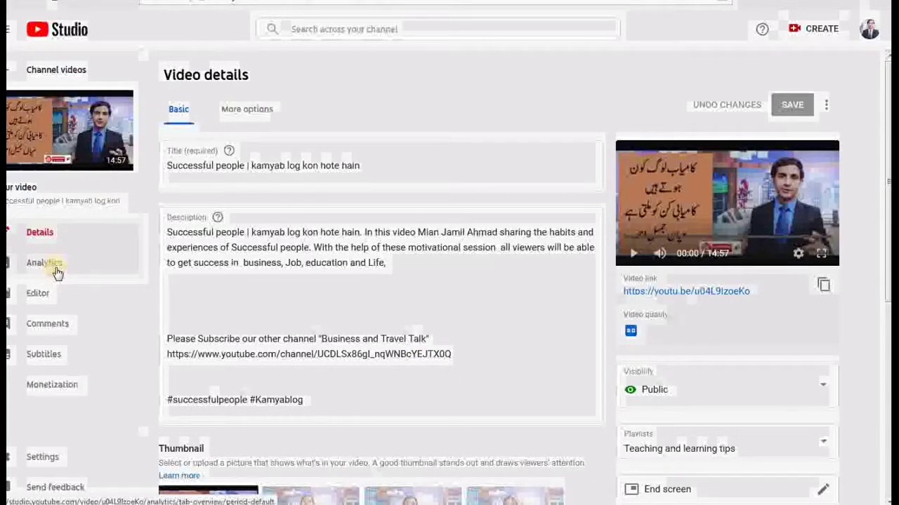
Go to this video's Monetization page
left_click(69, 392)
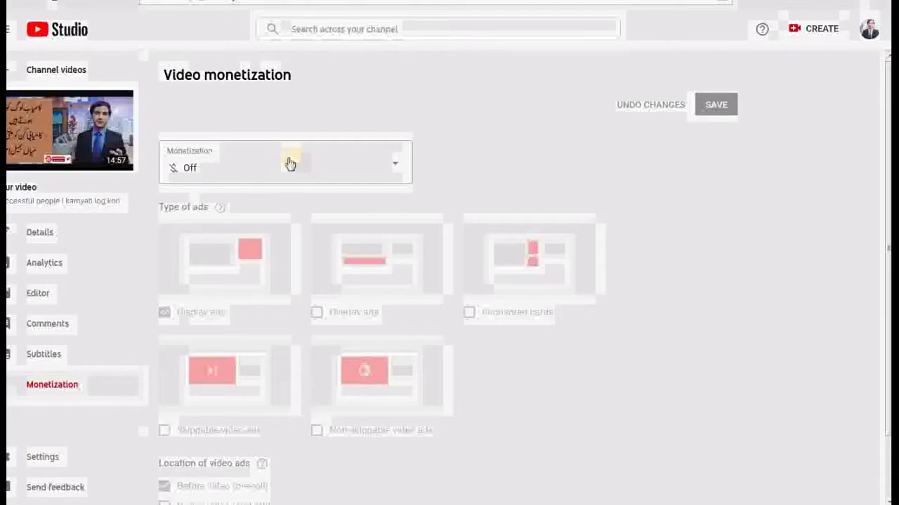
Switch the video's monetization from Off to On and confirm
left_click(399, 165)
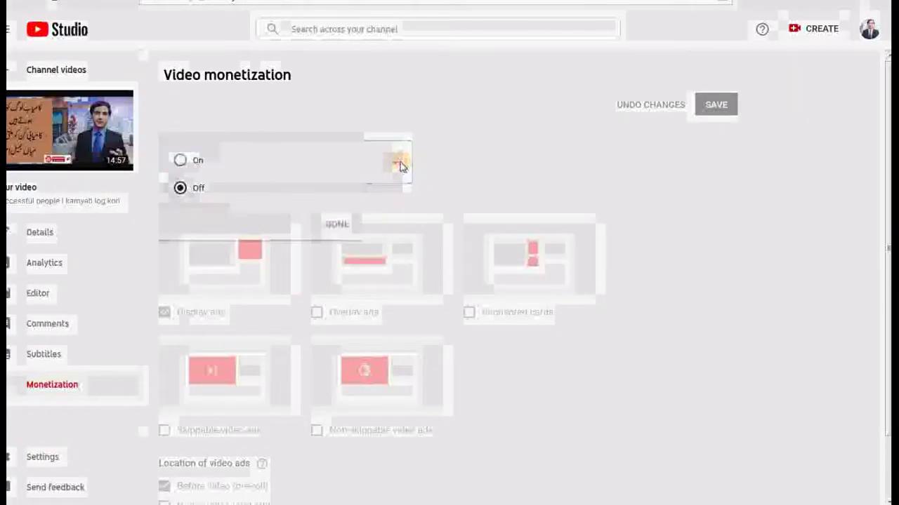
left_click(199, 163)
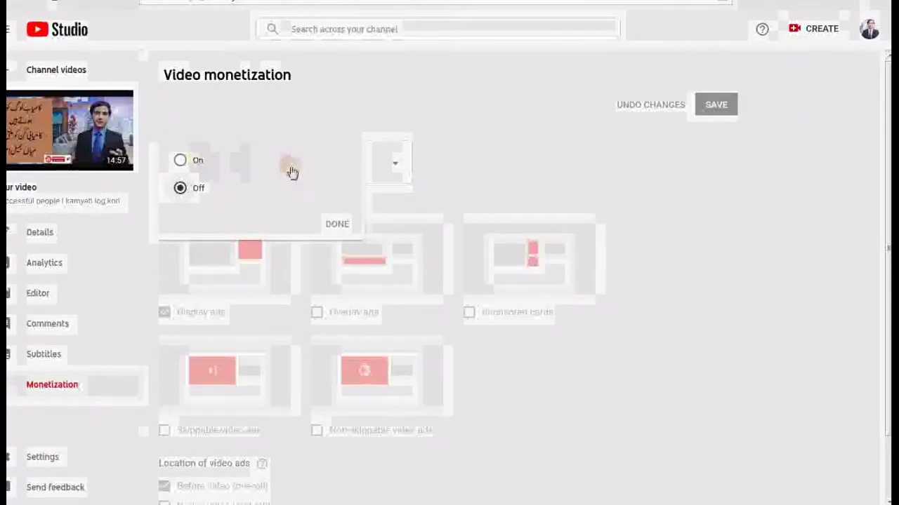
left_click(336, 224)
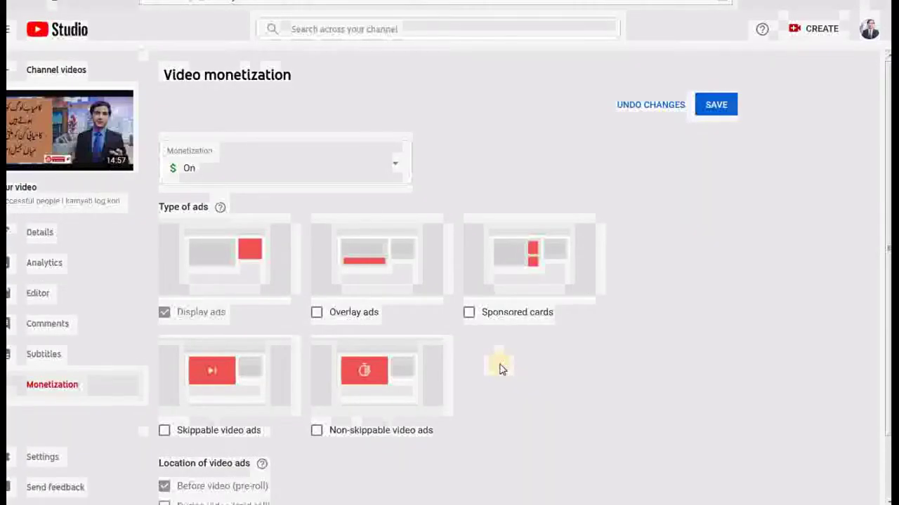
Check Overlay ads, Sponsored cards, Skippable and Non-skippable video ads
left_click(316, 312)
left_click(476, 312)
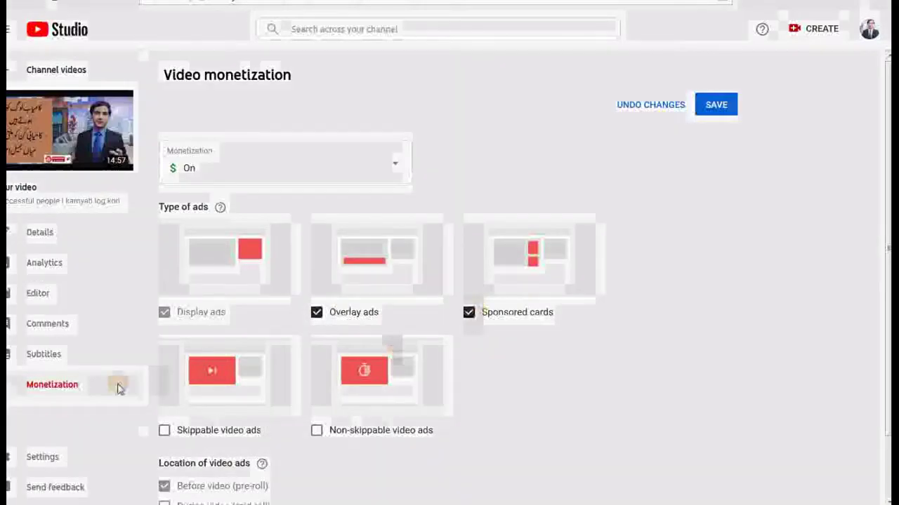
left_click(166, 429)
left_click(330, 431)
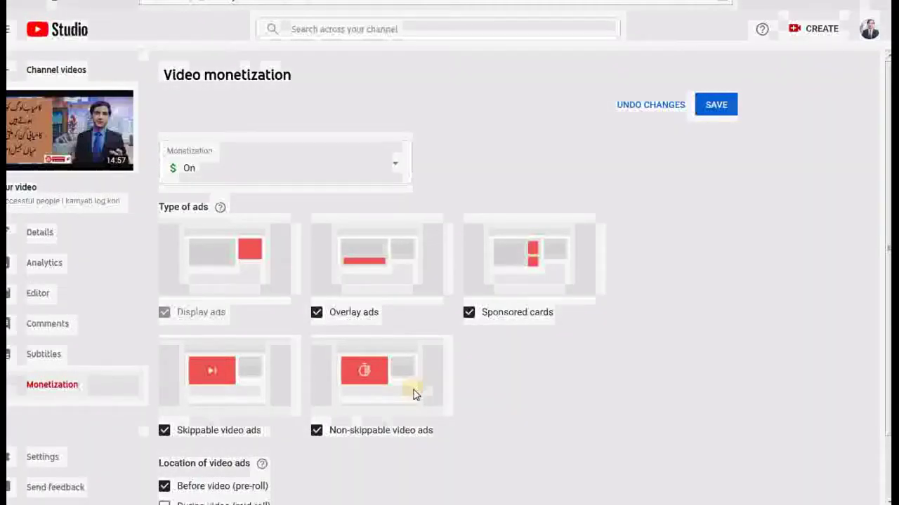
Scroll the Monetization page to review the ad types and pre-roll placement
scroll(555, 344, "down", 1)
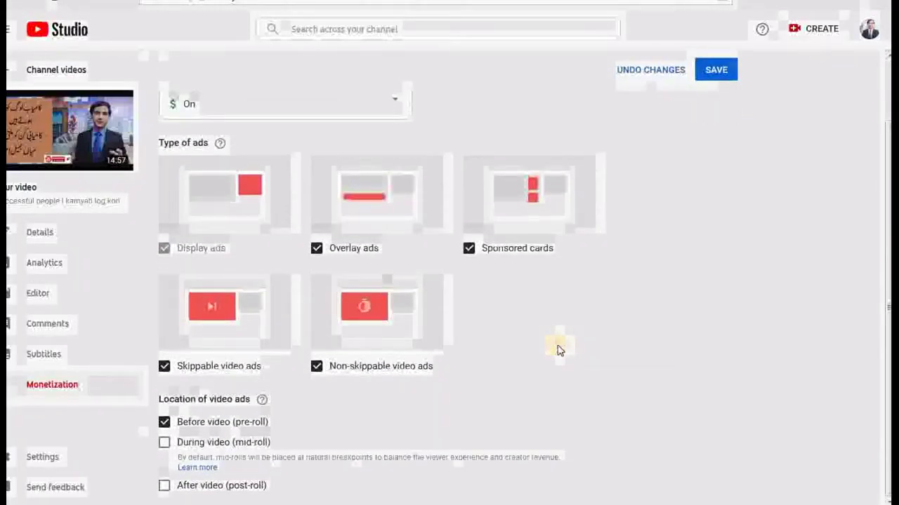
scroll(559, 350, "up", 1)
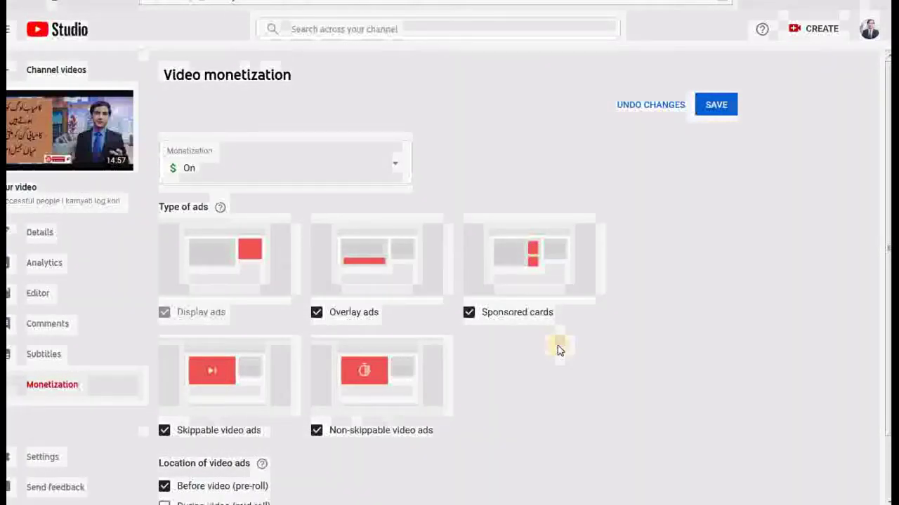
scroll(448, 293, "down", 1)
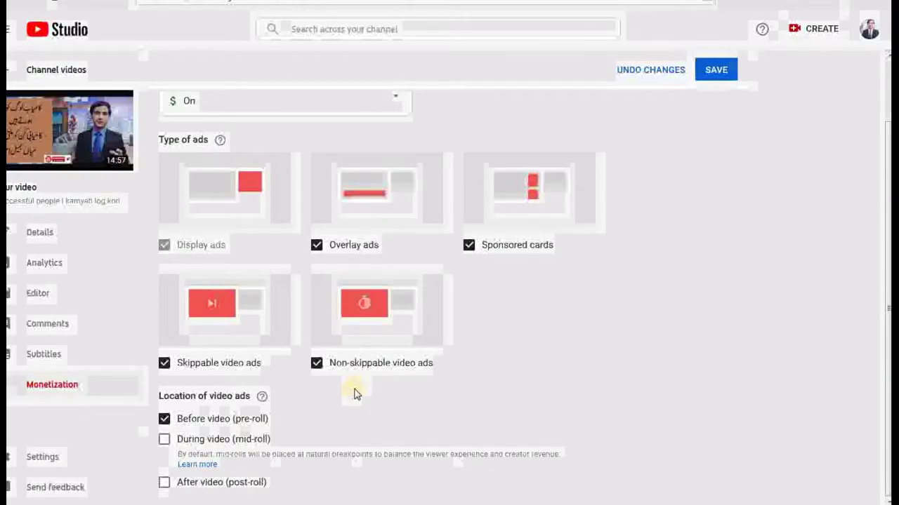
mouse_move(117, 177)
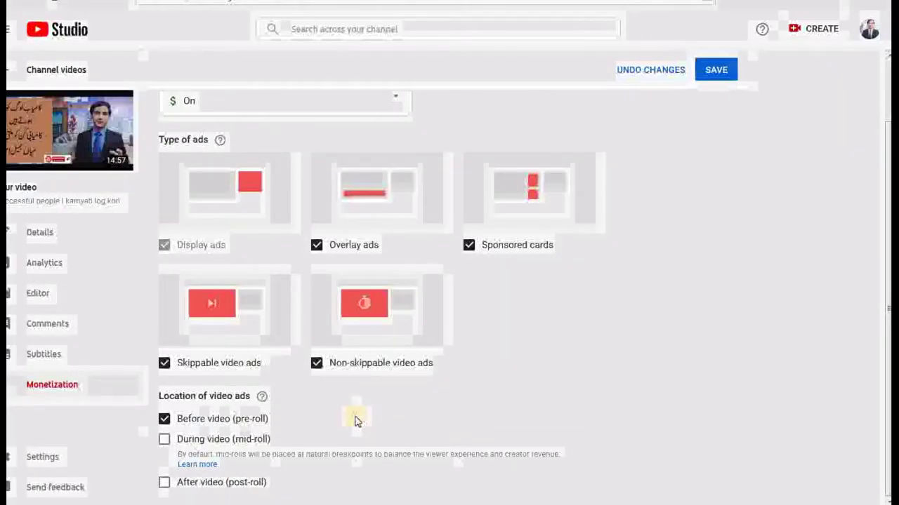
Enable mid-roll and post-roll ad placement and open the mid-roll Ad breaks editor
left_click(164, 439)
scroll(171, 432, "down", 1)
left_click(164, 482)
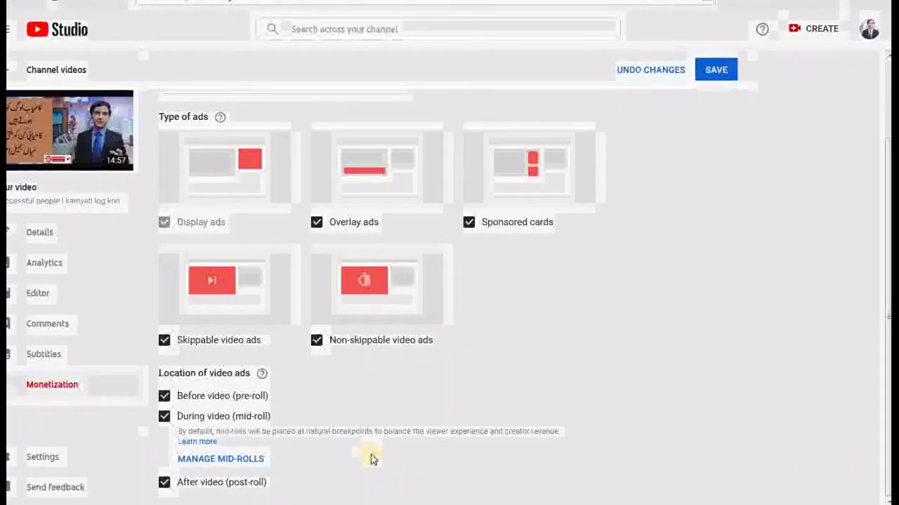
triple_click(225, 457)
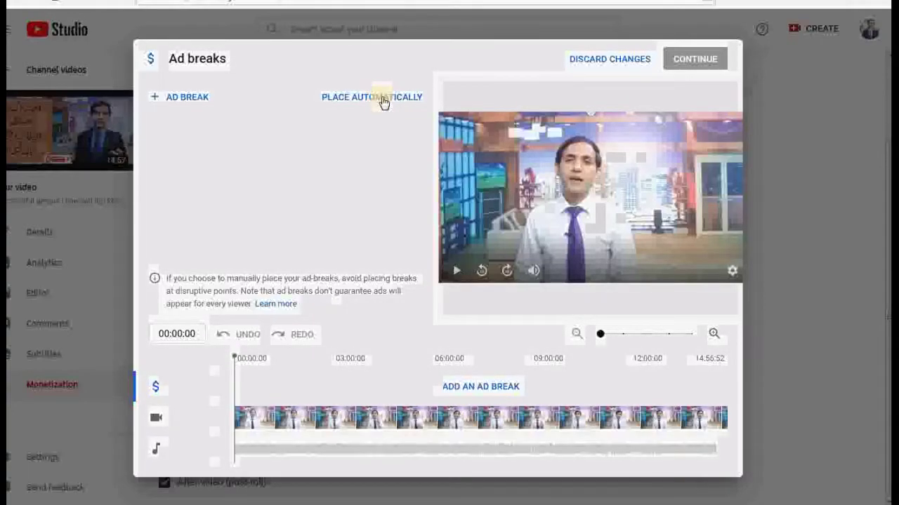
Request automatic ad-break placement and dismiss the couple-hours notice
left_click(381, 98)
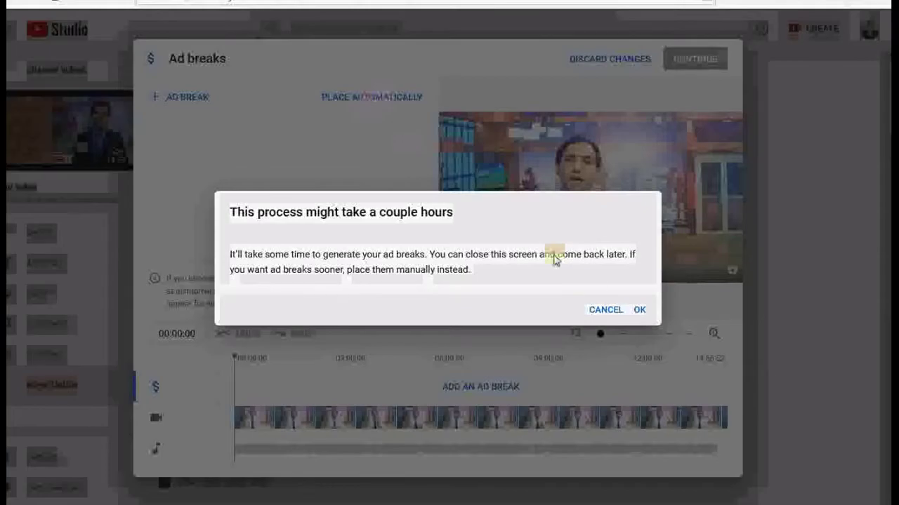
left_click(641, 313)
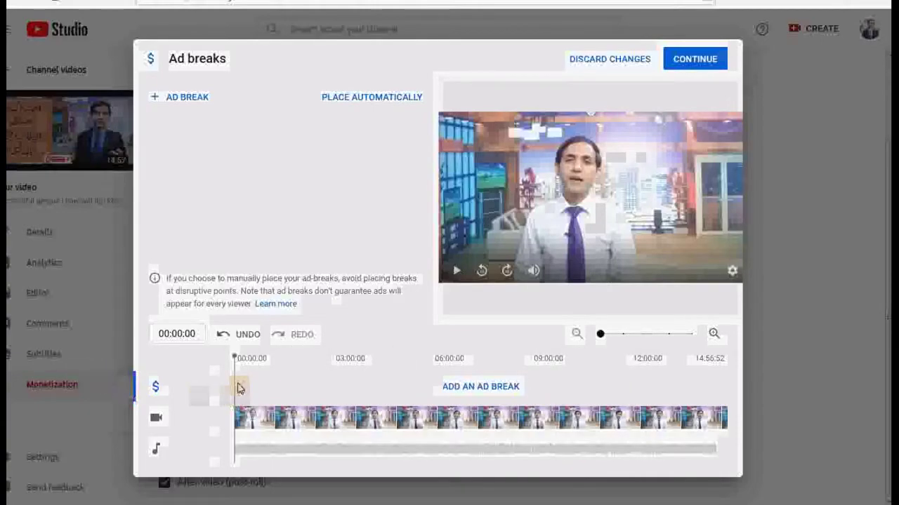
Place a mid-roll ad break at 03:36, then move the playhead toward 07:49
left_click_drag(231, 358, 324, 358)
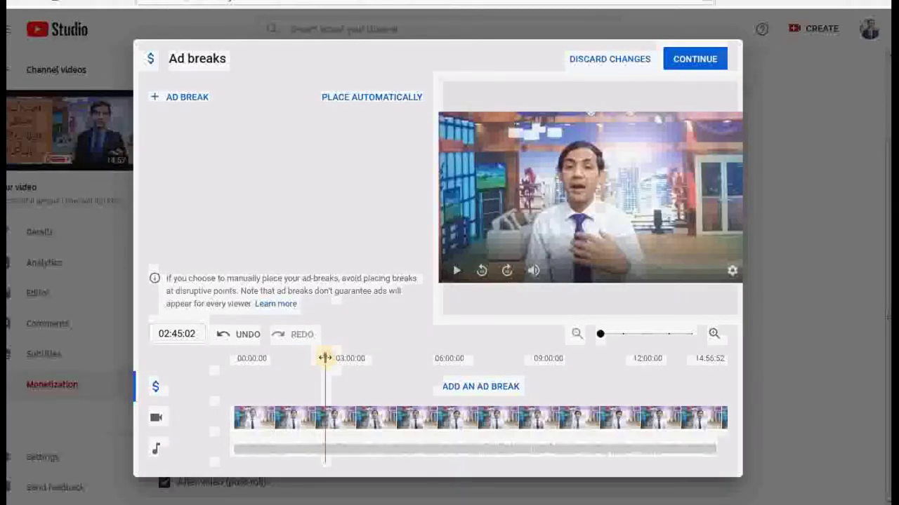
left_click_drag(324, 358, 353, 358)
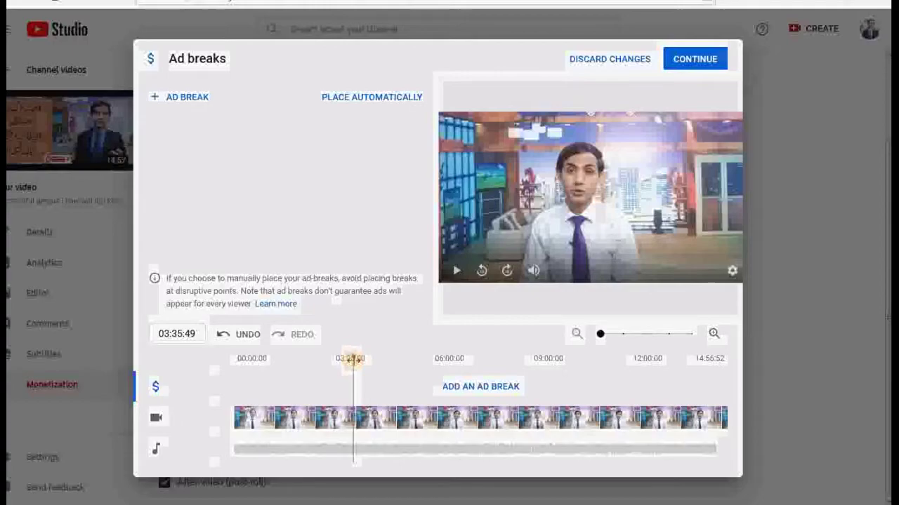
left_click(187, 95)
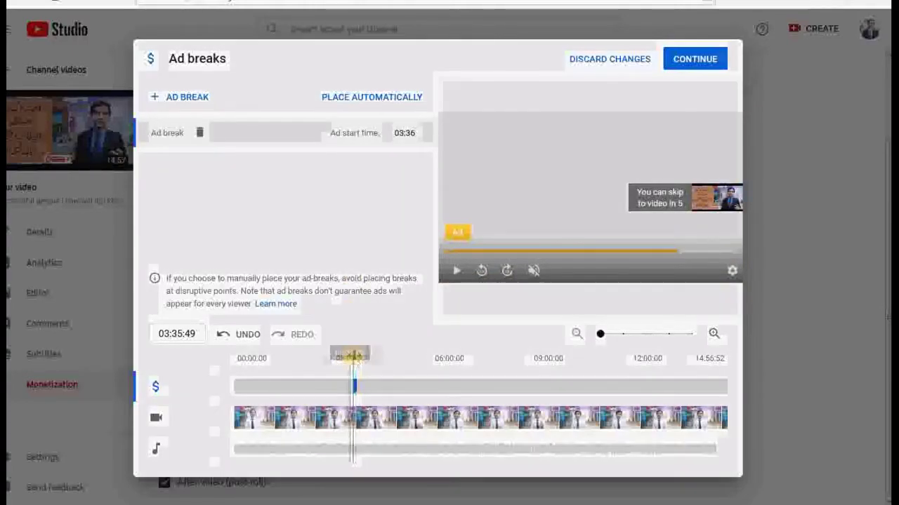
left_click_drag(382, 357, 491, 358)
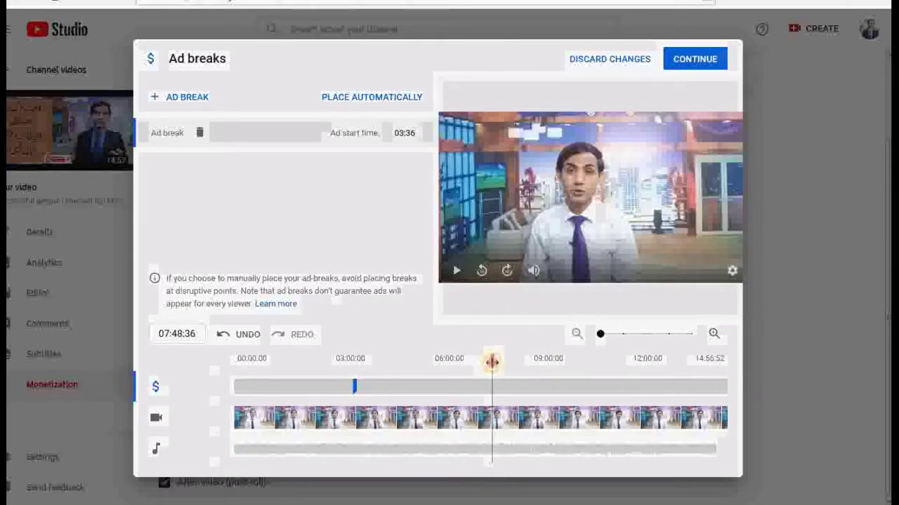
Add ad breaks at 07:49 and 11:53, confirm the breaks, and save monetization
left_click(193, 97)
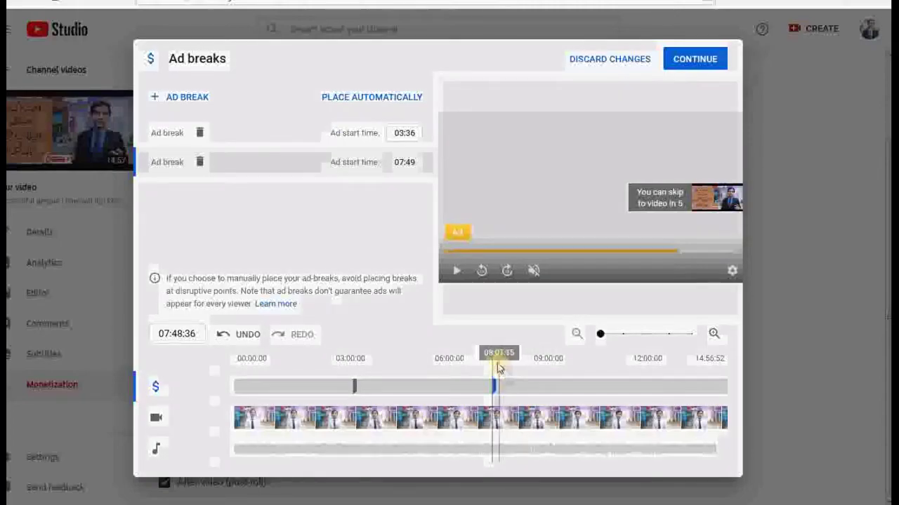
left_click_drag(575, 358, 627, 359)
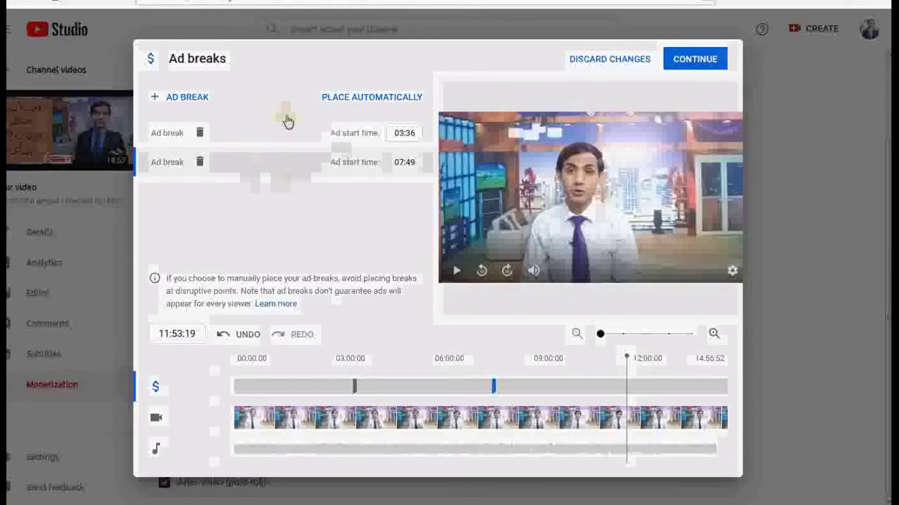
left_click(188, 98)
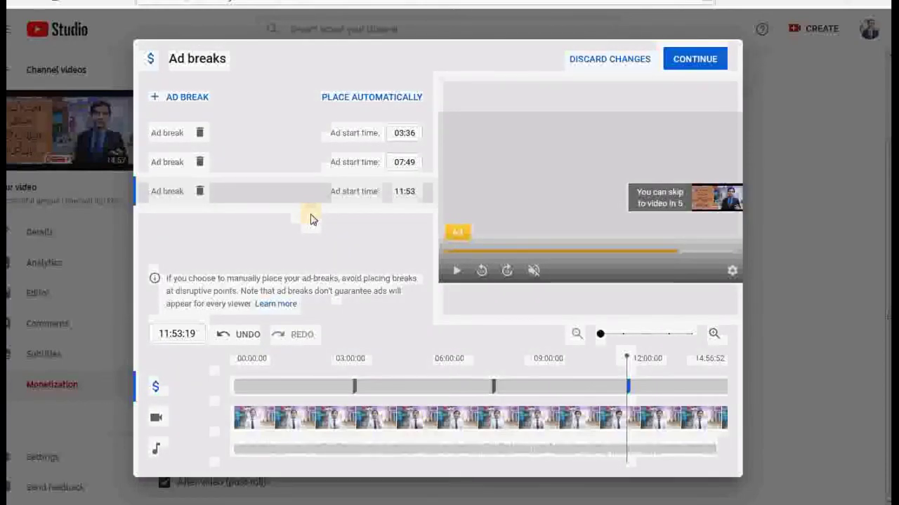
left_click(684, 59)
left_click(712, 70)
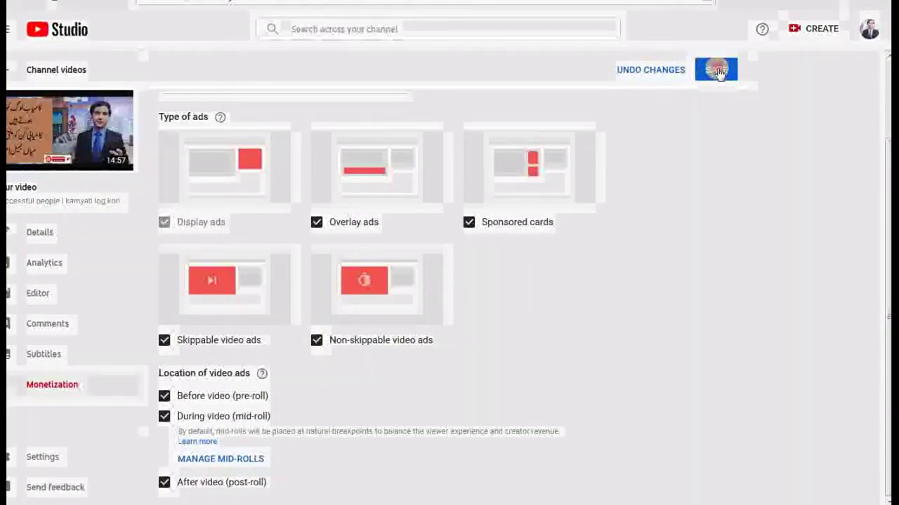